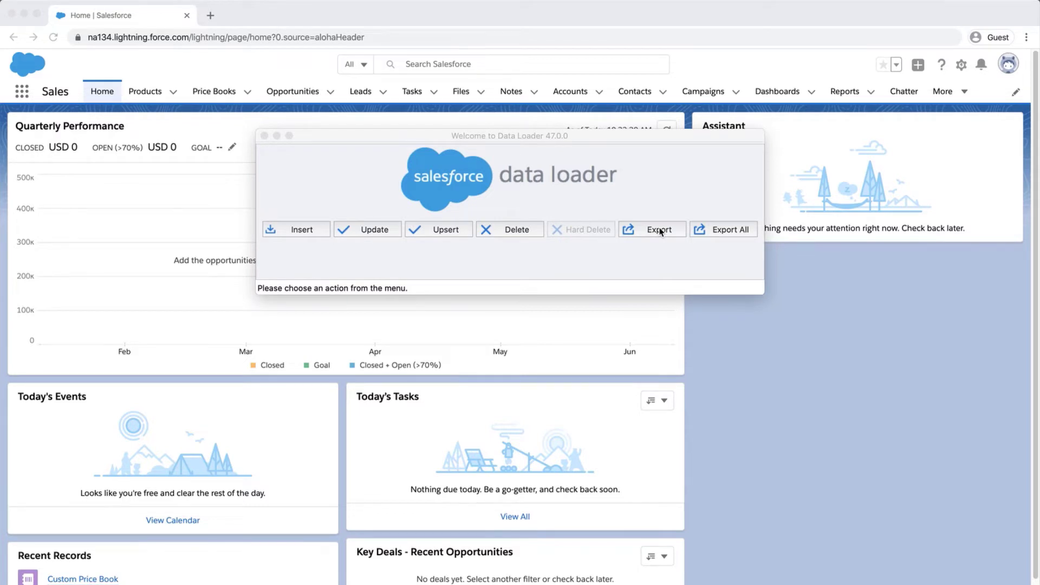
- Start a Data Loader export with Opportunity Product as the object
{"action": "left_click", "coordinate": [659, 231]}
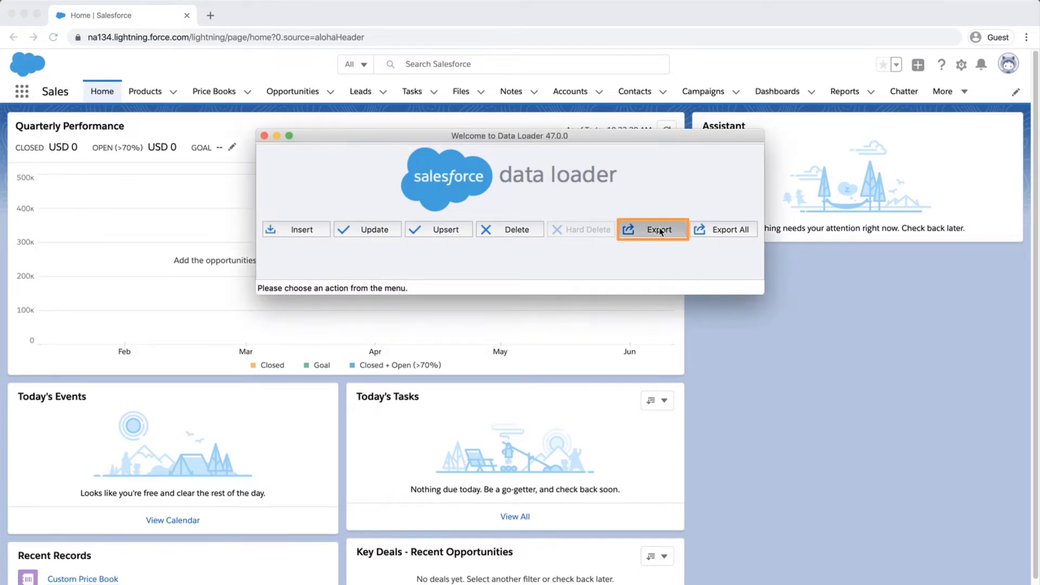
{"action": "left_click", "coordinate": [660, 232]}
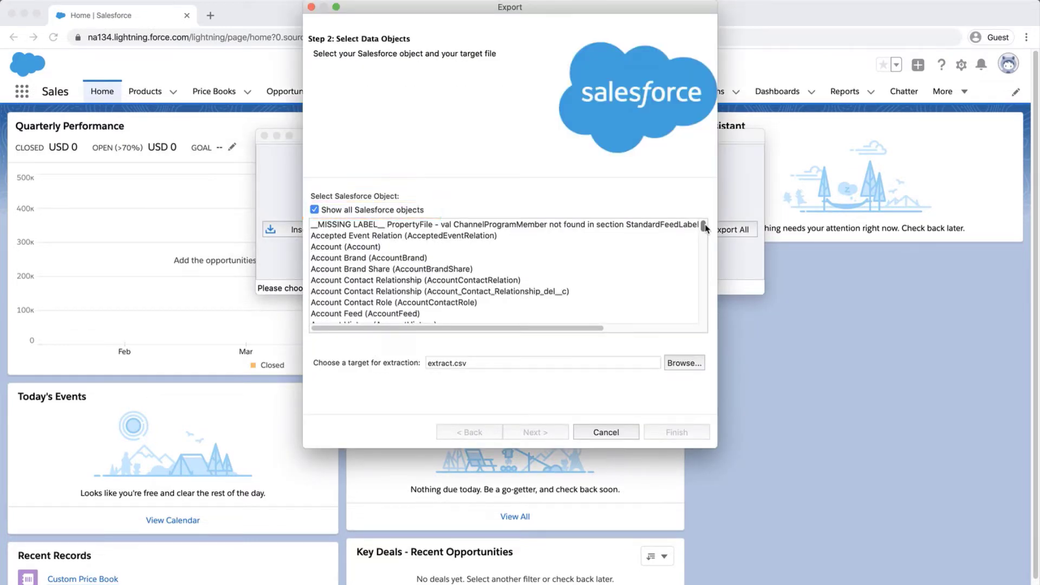
{"action": "left_click_drag", "start_coordinate": [706, 227], "coordinate": [705, 244]}
{"action": "scroll", "coordinate": [704, 244], "scroll_direction": "down", "scroll_amount": 15}
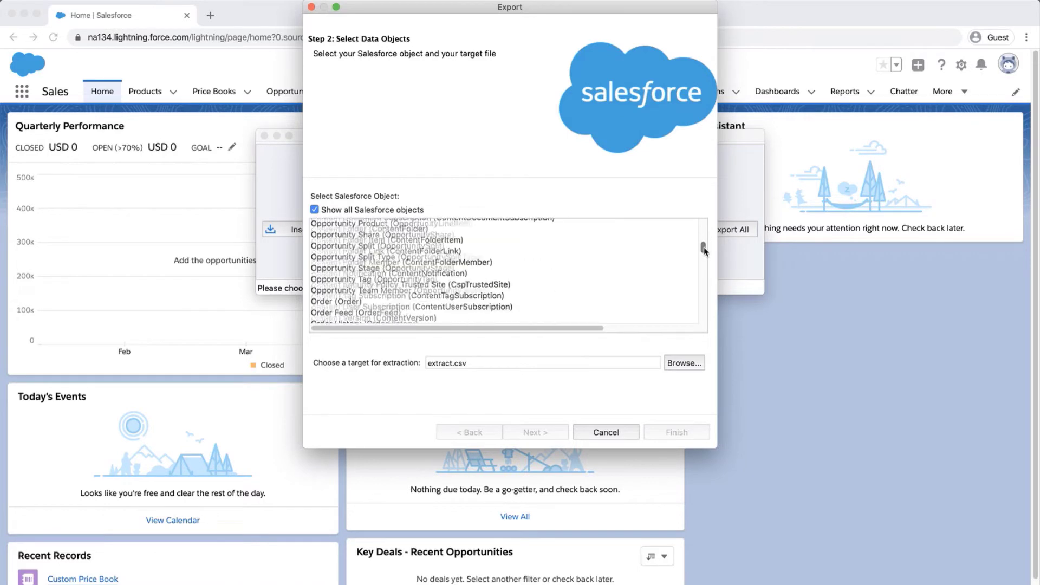
{"action": "left_click", "coordinate": [458, 228]}
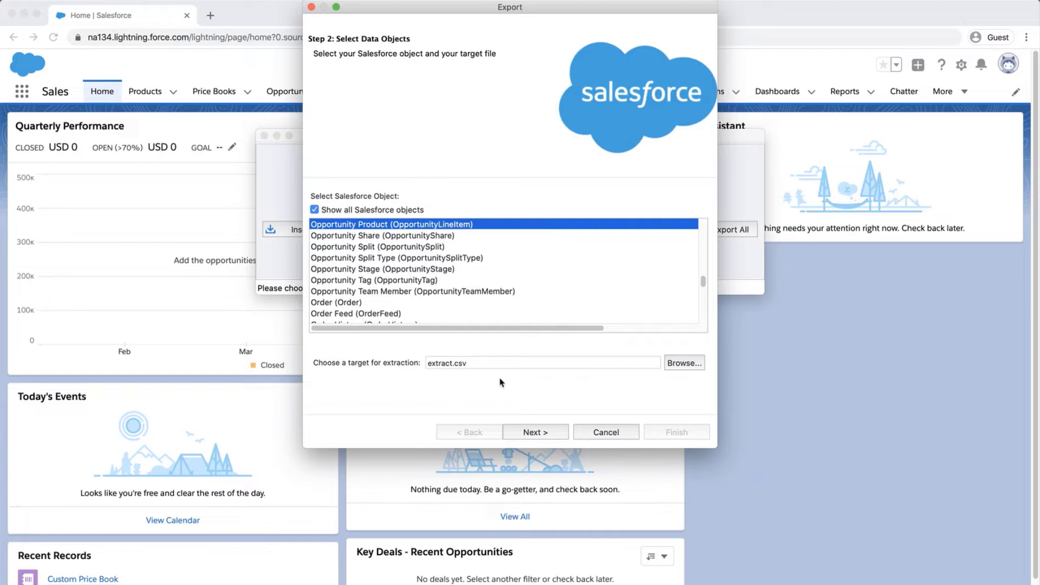
- Name the export file opportunityproduct.csv, save it on the Desktop, and continue to the query
{"action": "double_click", "coordinate": [442, 363]}
{"action": "type", "text": "opportunityproduct"}
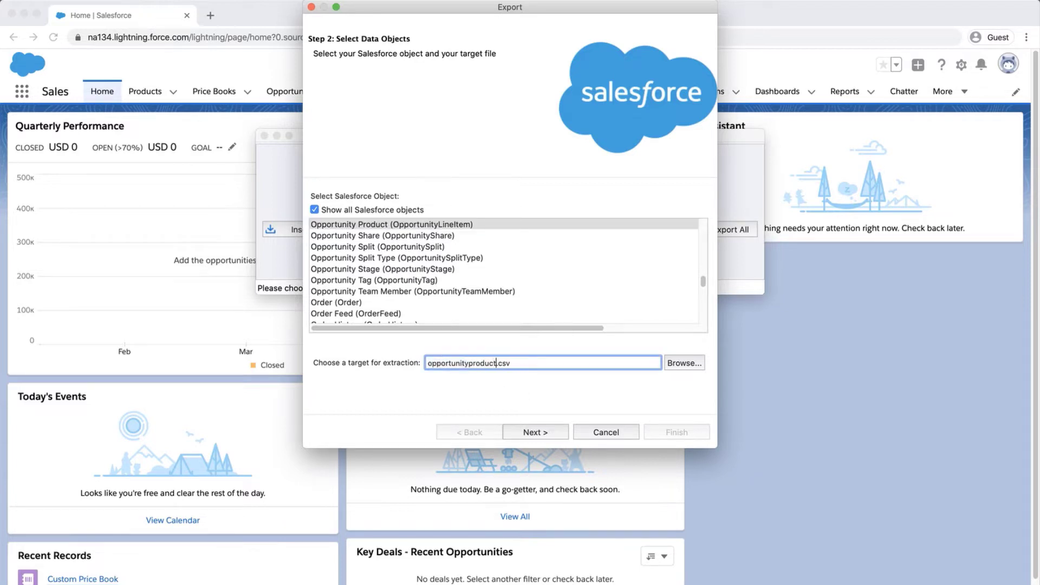
{"action": "left_click", "coordinate": [670, 362]}
{"action": "left_click", "coordinate": [589, 227]}
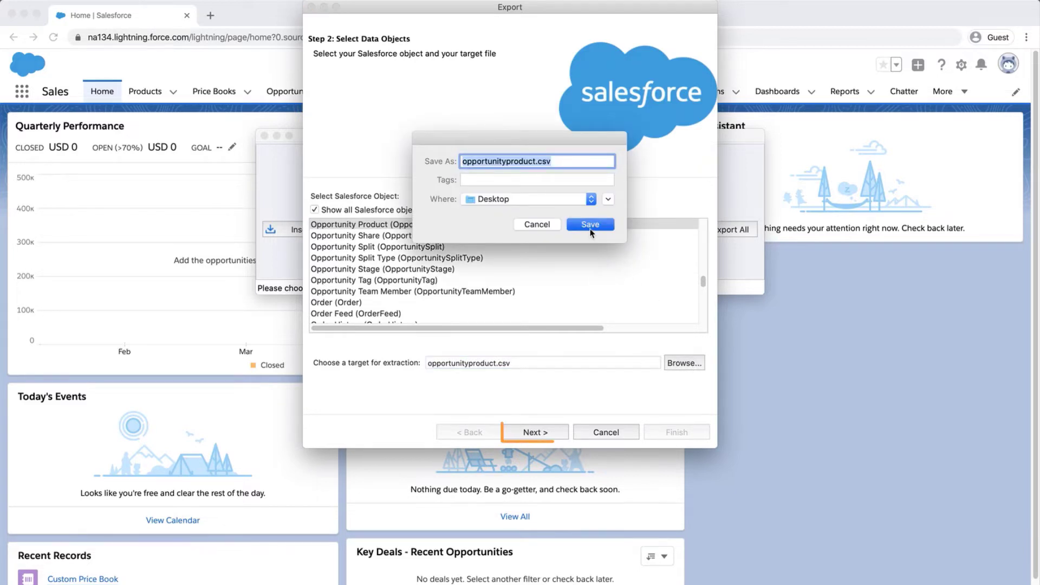
{"action": "left_click", "coordinate": [532, 440]}
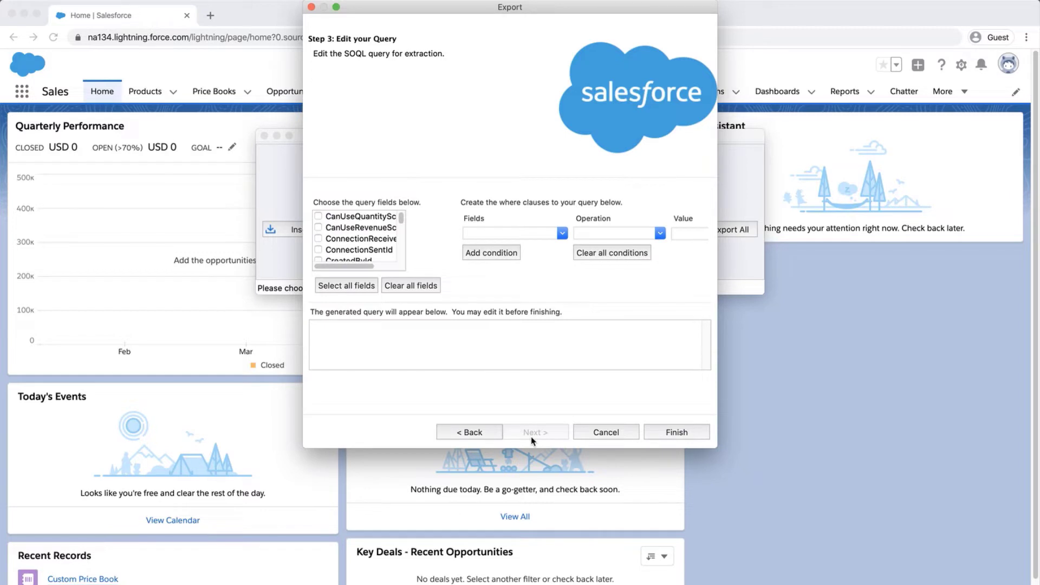
- Export the OpportunityId, PricebookEntryId, TotalPrice and Quantity fields, confirming the warning
{"action": "left_click_drag", "start_coordinate": [402, 218], "coordinate": [402, 243]}
{"action": "left_click", "coordinate": [318, 248]}
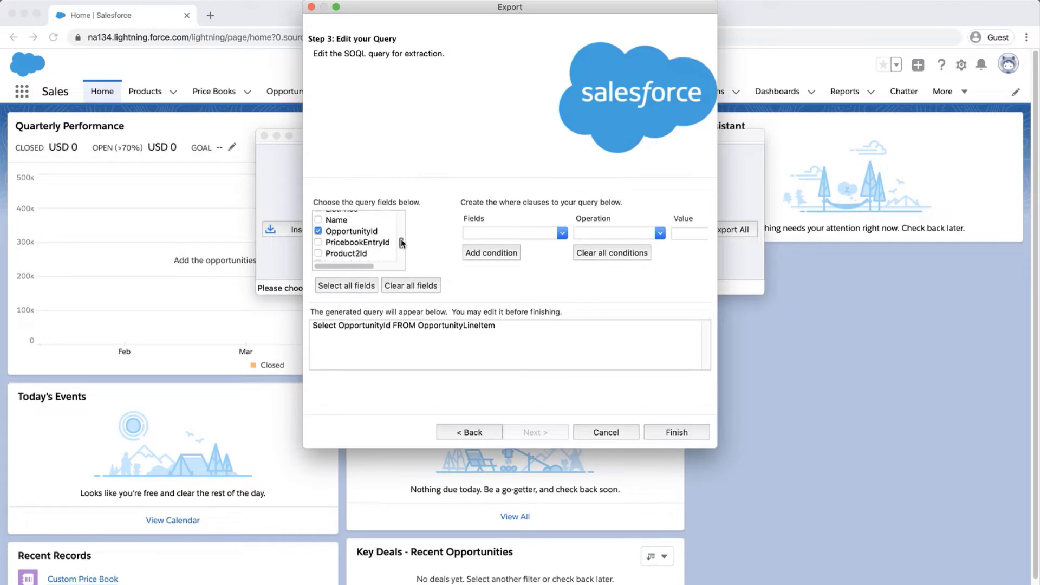
{"action": "left_click", "coordinate": [318, 242]}
{"action": "scroll", "coordinate": [329, 250], "scroll_direction": "down", "scroll_amount": 3}
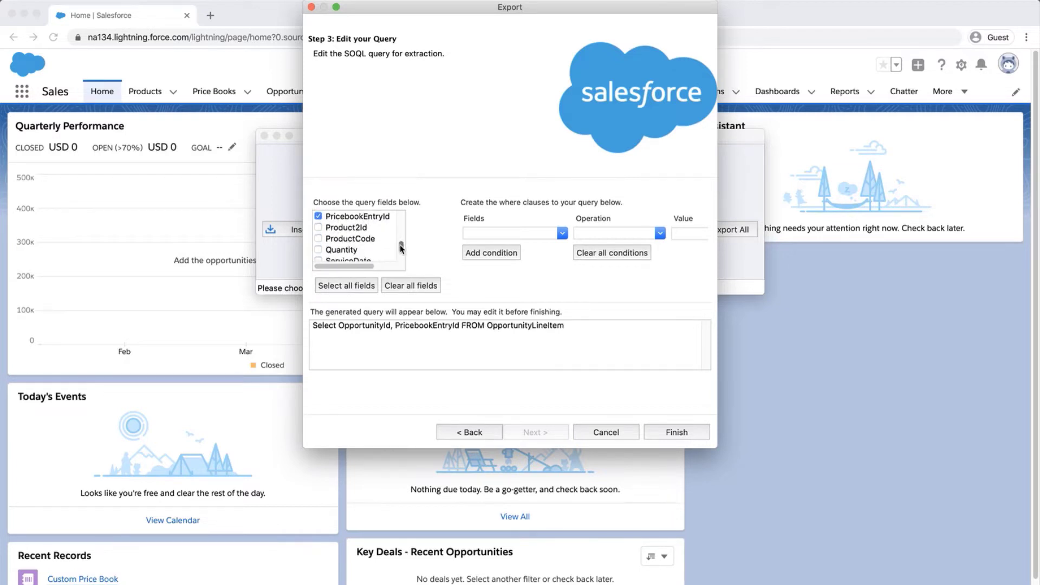
{"action": "left_click", "coordinate": [318, 245]}
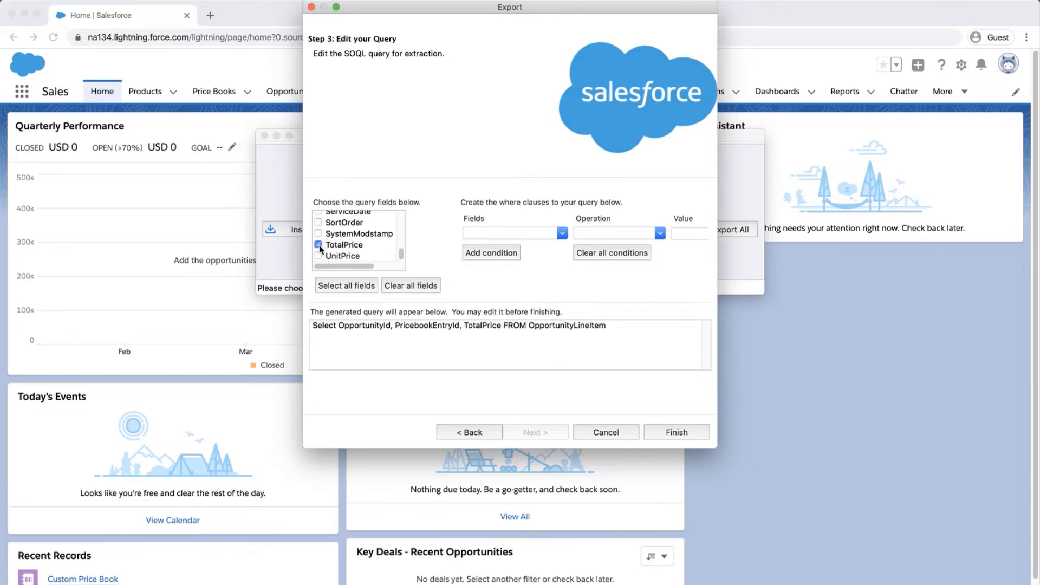
{"action": "scroll", "coordinate": [404, 252], "scroll_direction": "up", "scroll_amount": 1}
{"action": "scroll", "coordinate": [404, 252], "scroll_direction": "up", "scroll_amount": 1}
{"action": "left_click", "coordinate": [319, 237]}
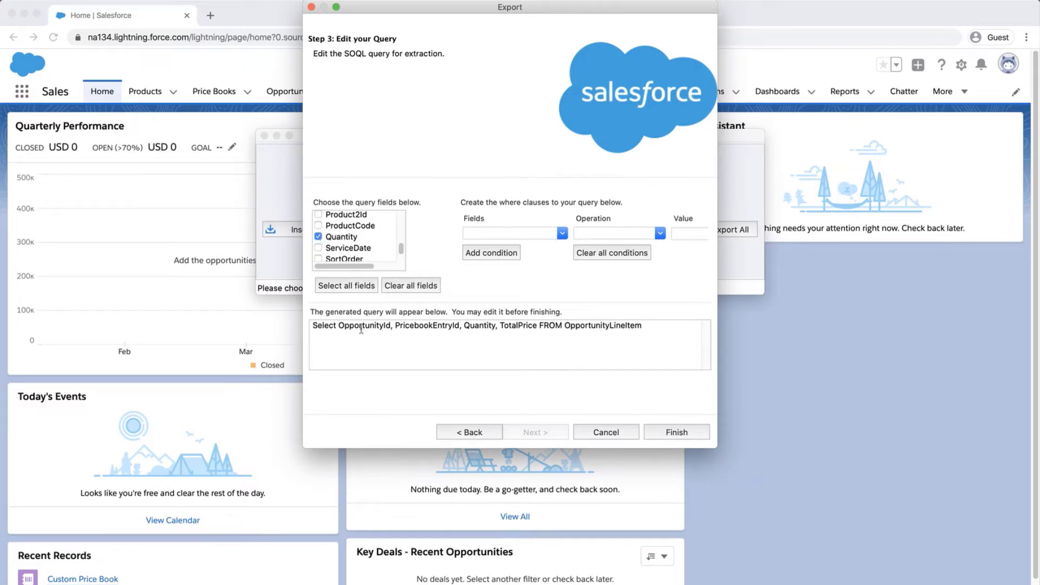
{"action": "left_click", "coordinate": [666, 434]}
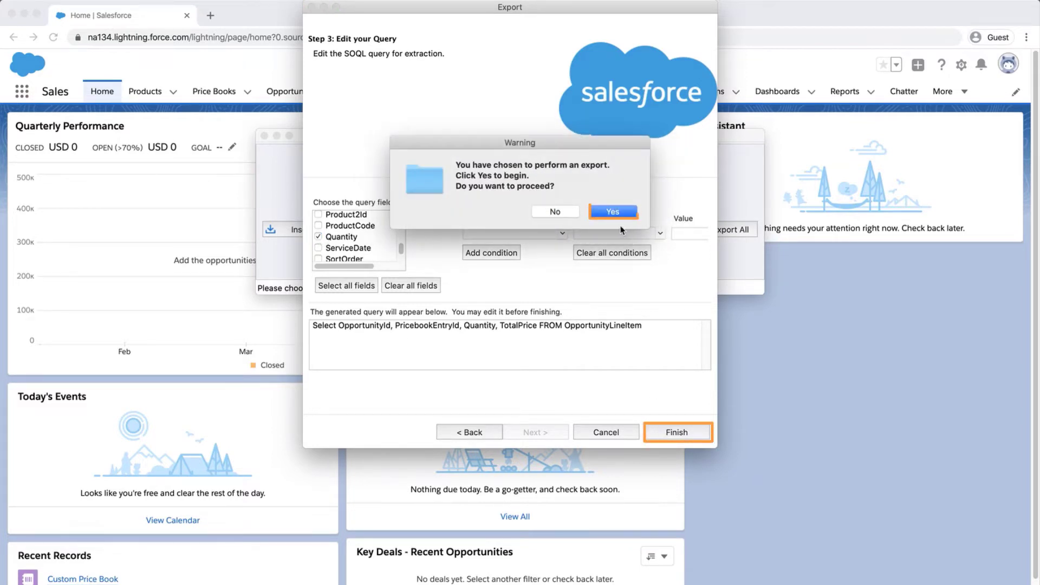
{"action": "left_click", "coordinate": [614, 212]}
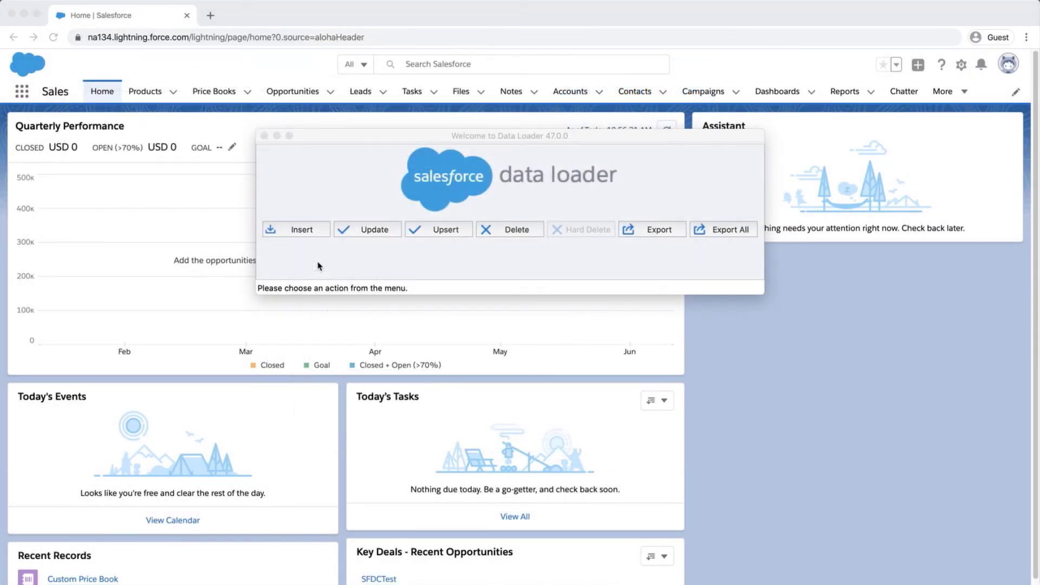
- Start a Data Loader insert with Opportunity Product chosen from all Salesforce objects
{"action": "left_click", "coordinate": [314, 232]}
{"action": "left_click", "coordinate": [302, 230]}
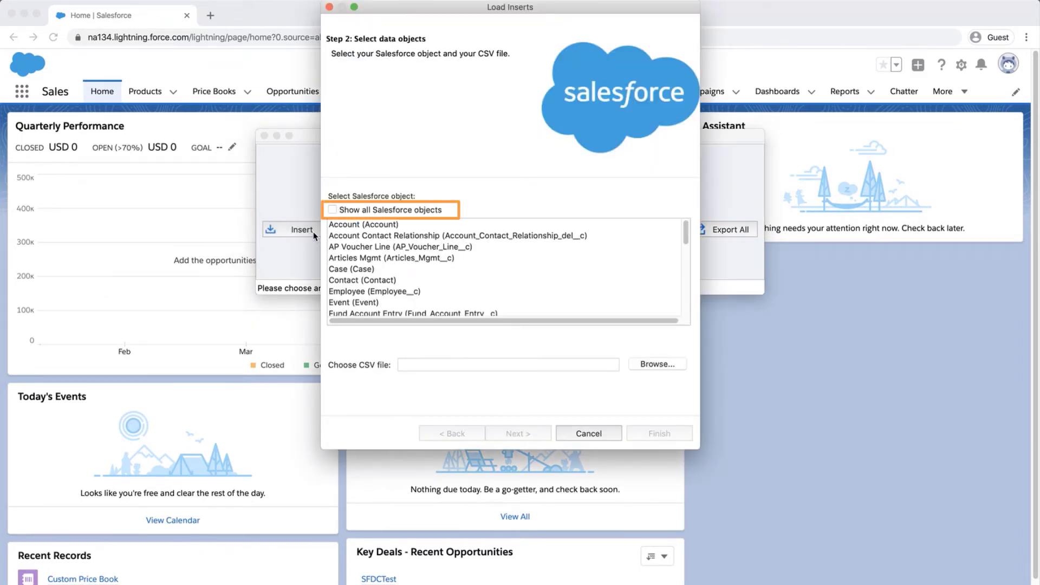
{"action": "left_click", "coordinate": [349, 213]}
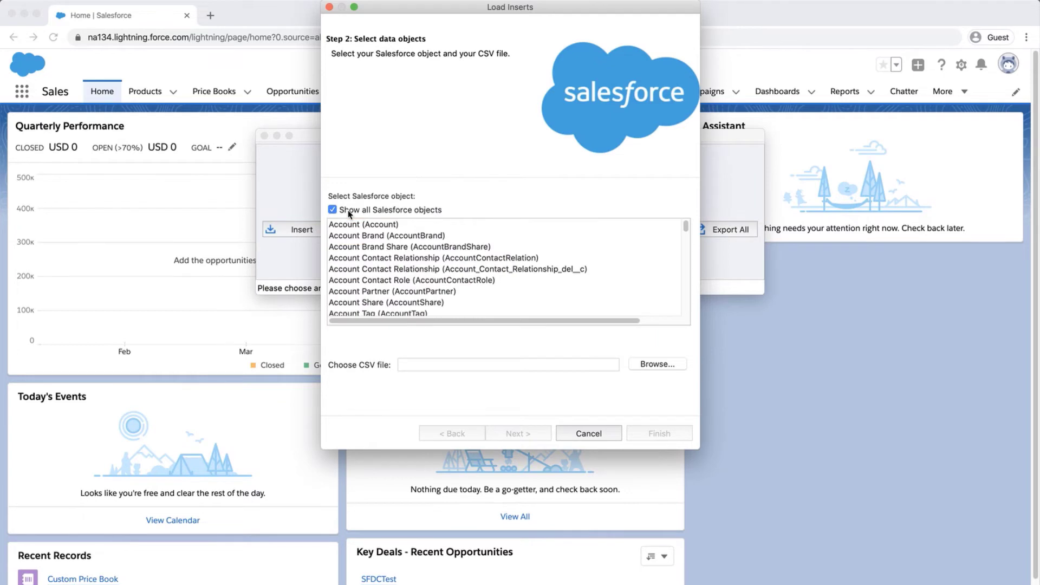
{"action": "left_click_drag", "start_coordinate": [686, 226], "coordinate": [685, 274]}
{"action": "left_click", "coordinate": [528, 281]}
- Load opportunityproduct.csv from the Desktop and accept the 1-record check
{"action": "left_click", "coordinate": [656, 364]}
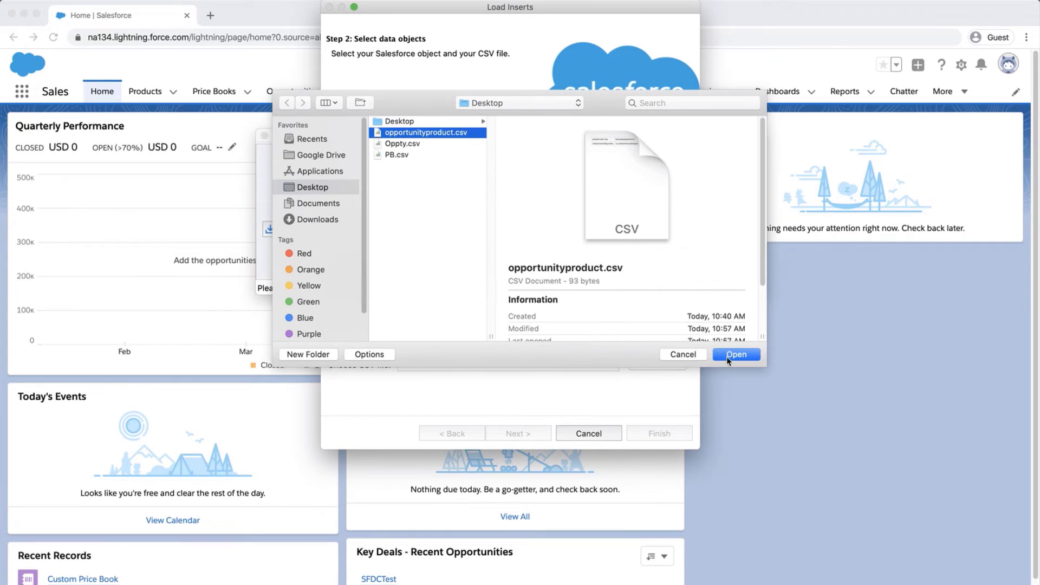
{"action": "left_click", "coordinate": [728, 355]}
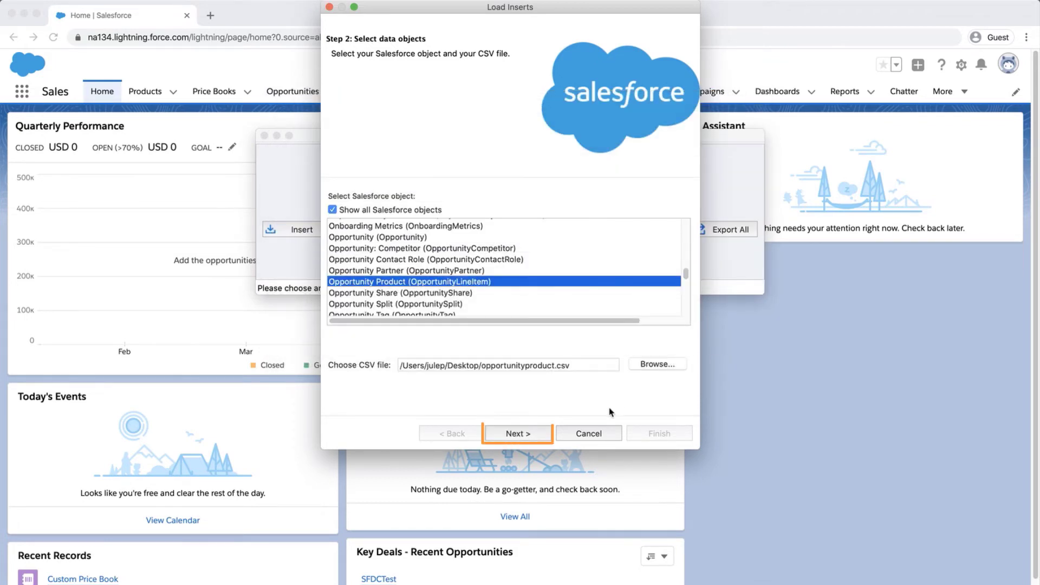
{"action": "left_click", "coordinate": [542, 434]}
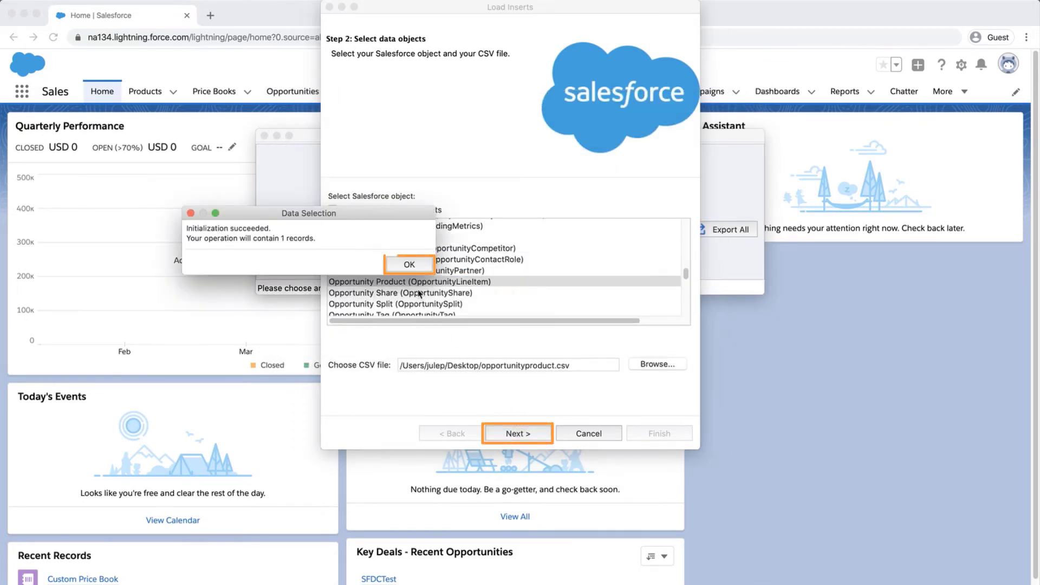
{"action": "left_click", "coordinate": [410, 265]}
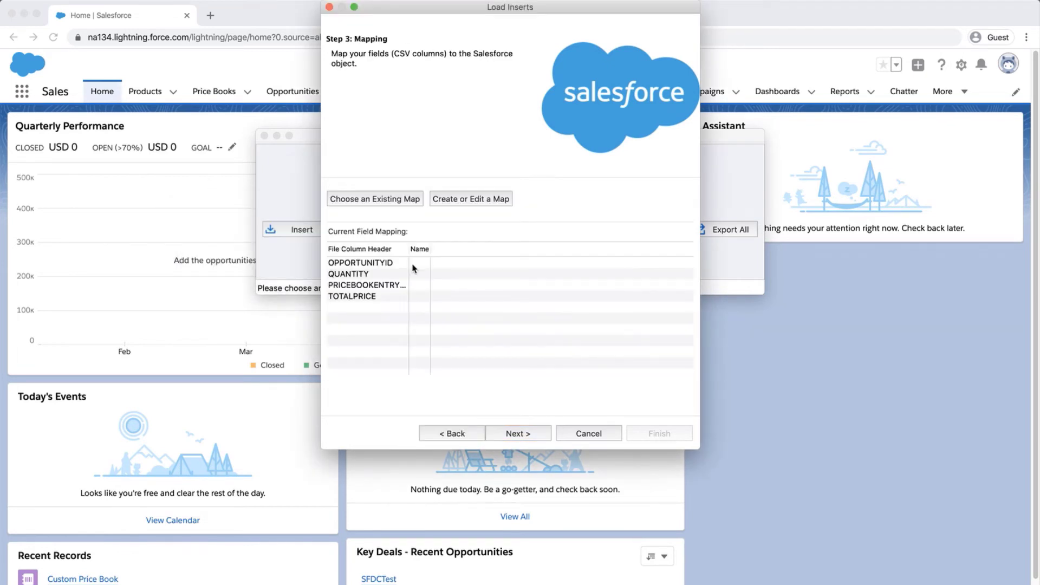
- Auto-match all four CSV columns to Opportunity Product fields and go to Step 4
{"action": "left_click", "coordinate": [468, 203]}
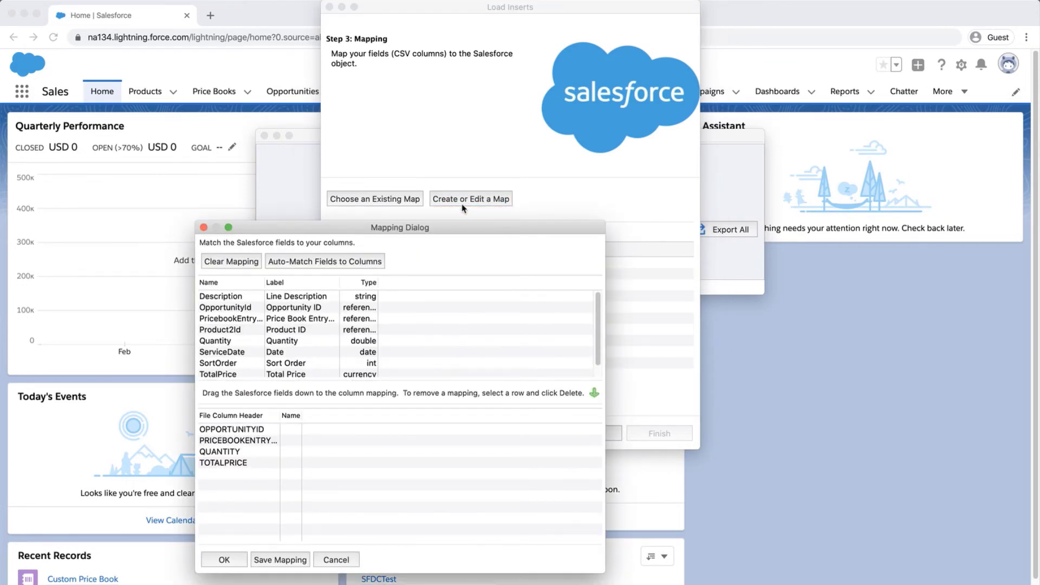
{"action": "left_click", "coordinate": [362, 268]}
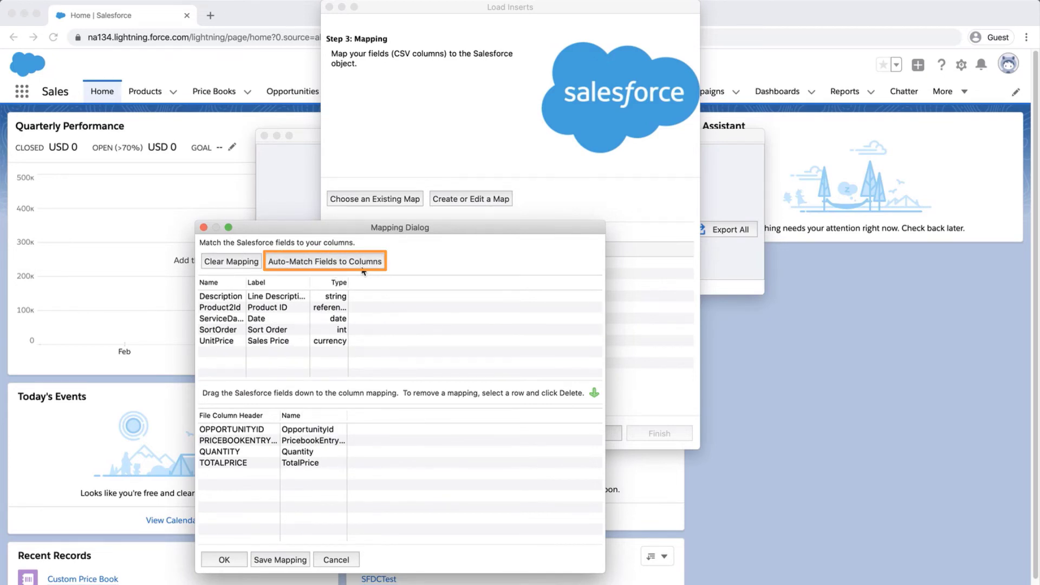
{"action": "left_click", "coordinate": [241, 560]}
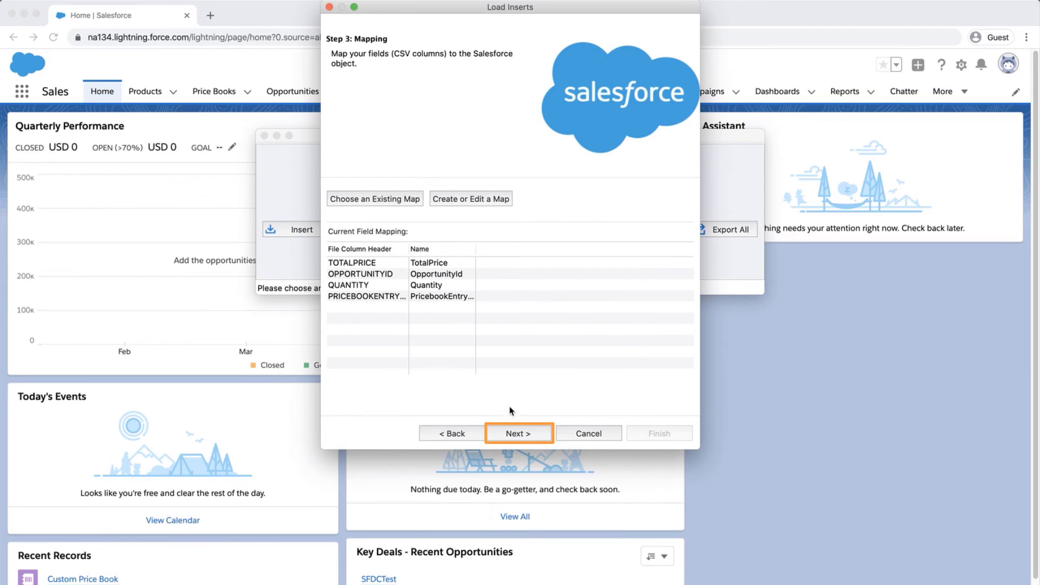
{"action": "left_click", "coordinate": [535, 434]}
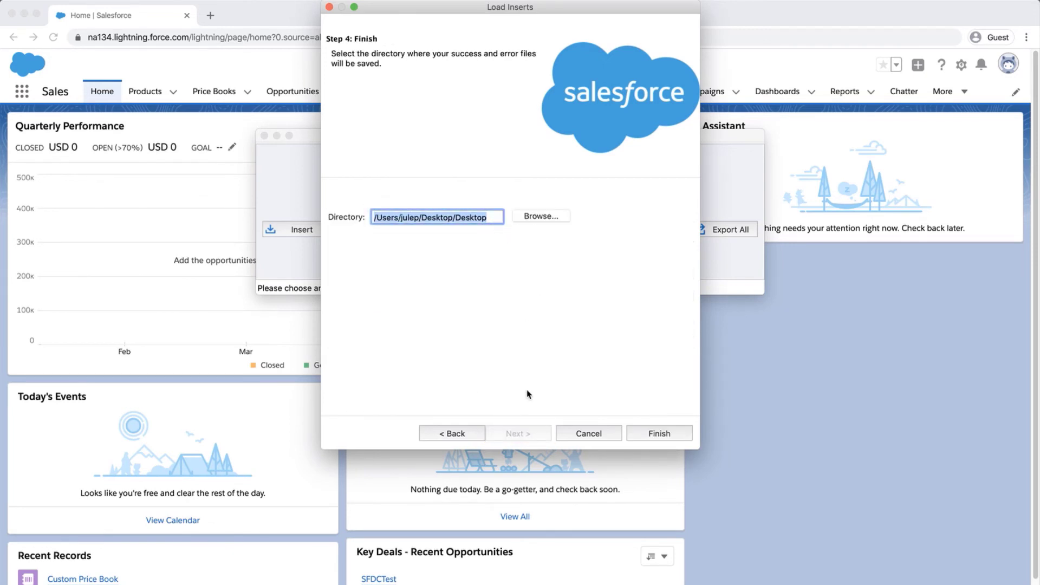
- Run the insert of the single Opportunity Product record and confirm it
{"action": "left_click", "coordinate": [635, 436]}
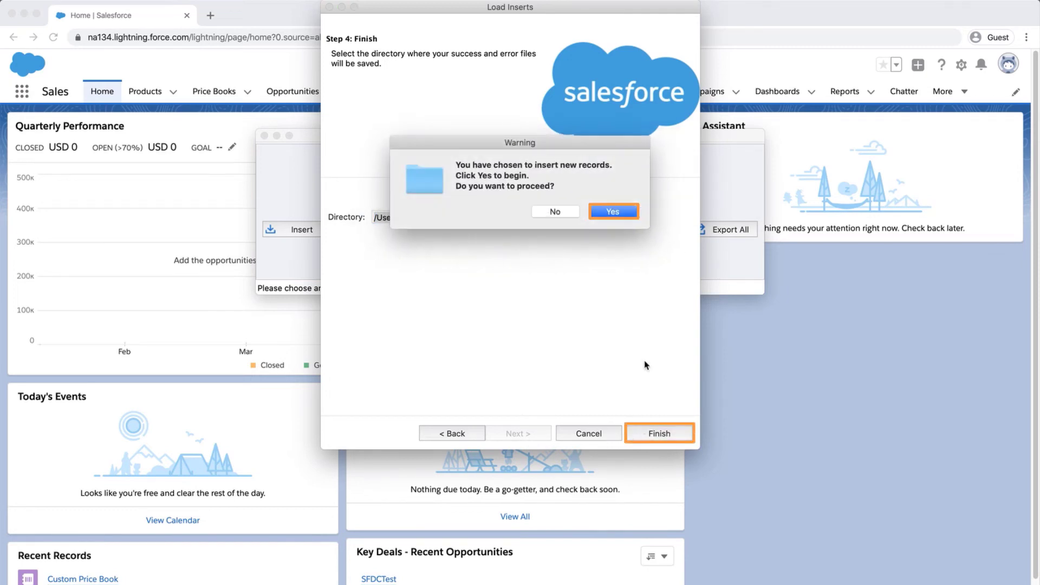
{"action": "left_click", "coordinate": [619, 216]}
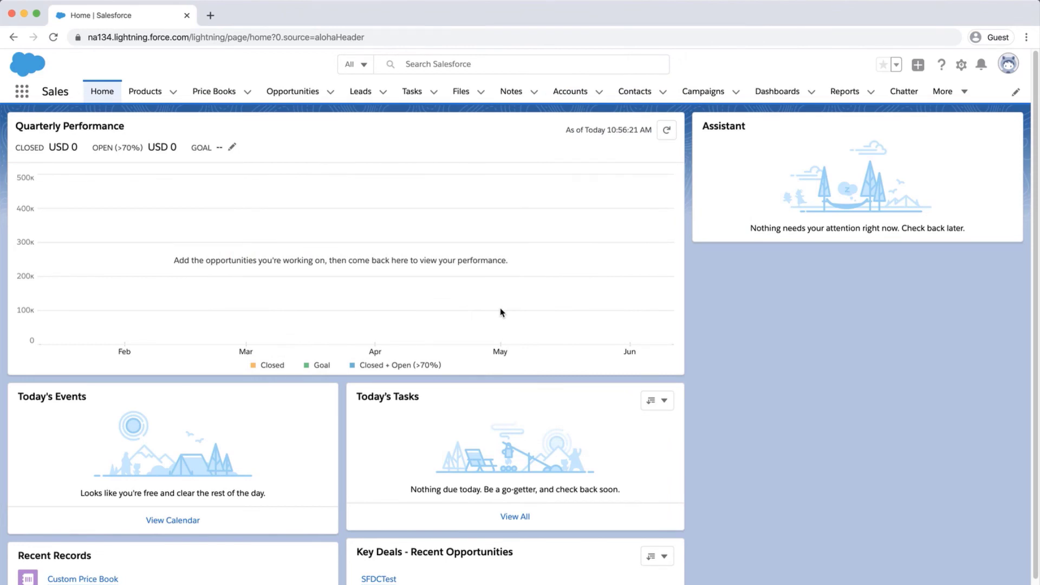
- Open SFDCTest's full Products list, showing Product 1 at quantity 2.00
{"action": "left_click", "coordinate": [310, 94]}
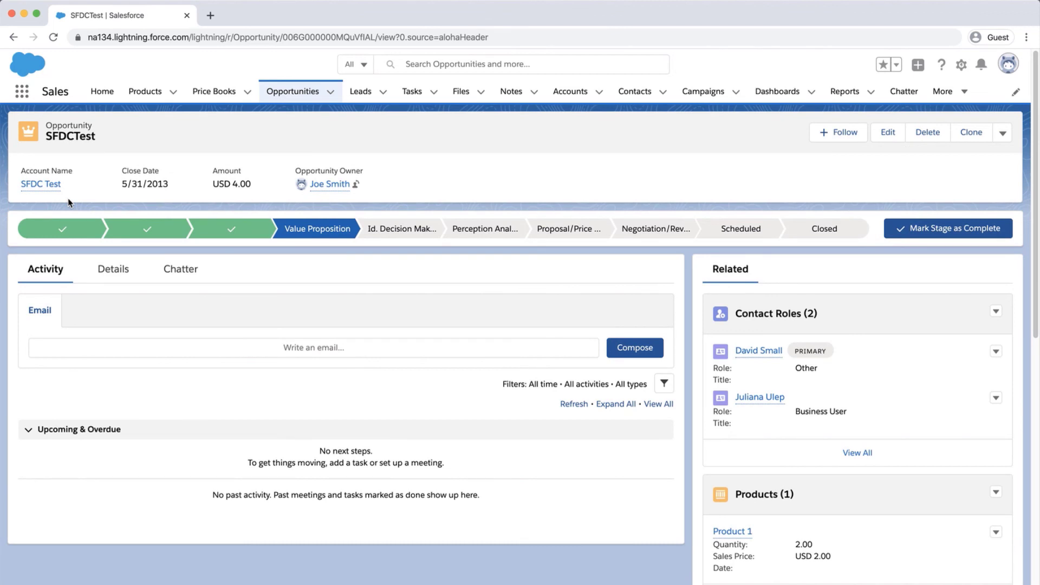
{"action": "scroll", "coordinate": [620, 354], "scroll_direction": "down", "scroll_amount": 3}
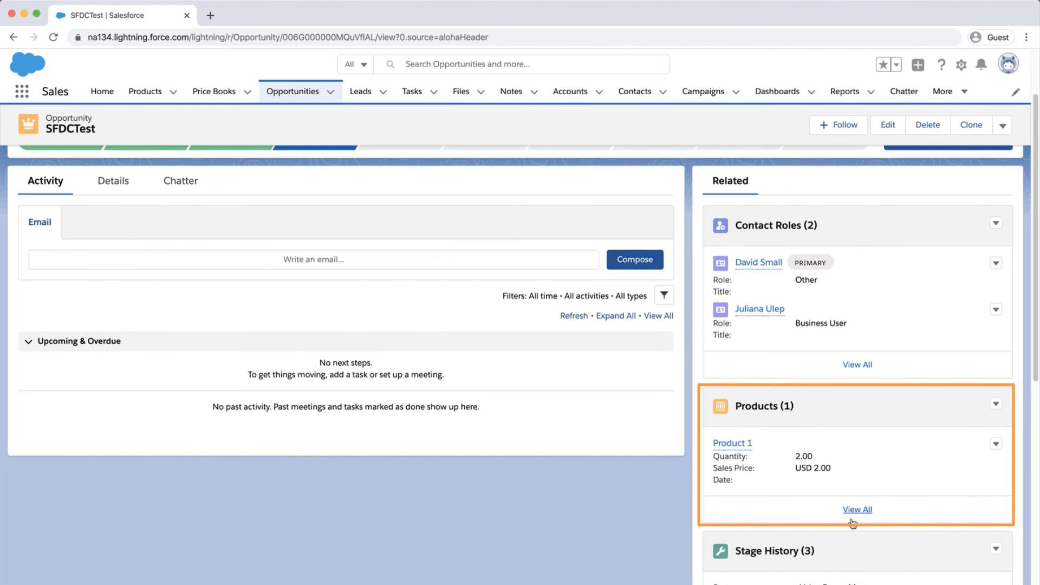
{"action": "left_click", "coordinate": [853, 522]}
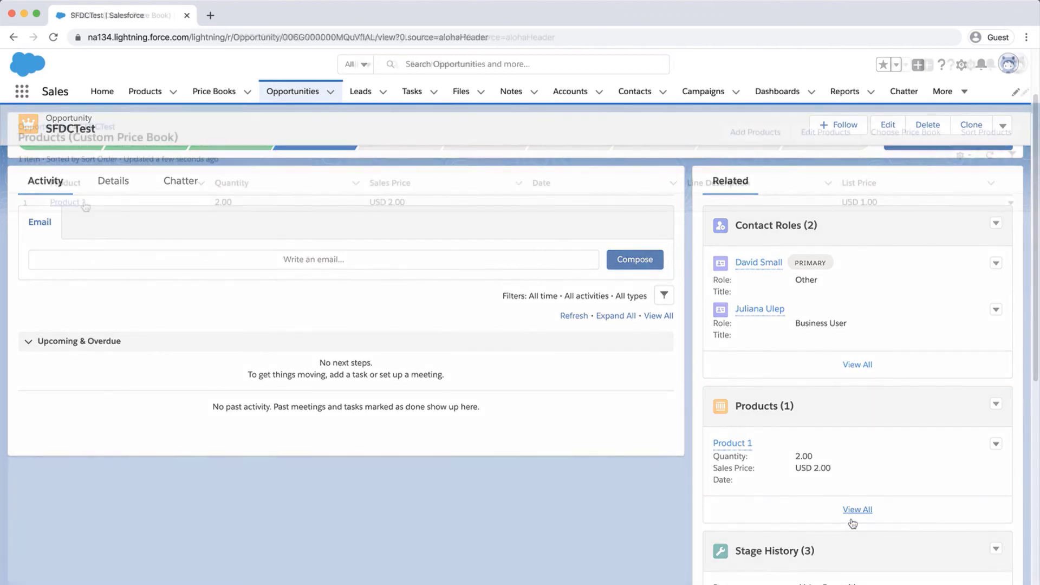